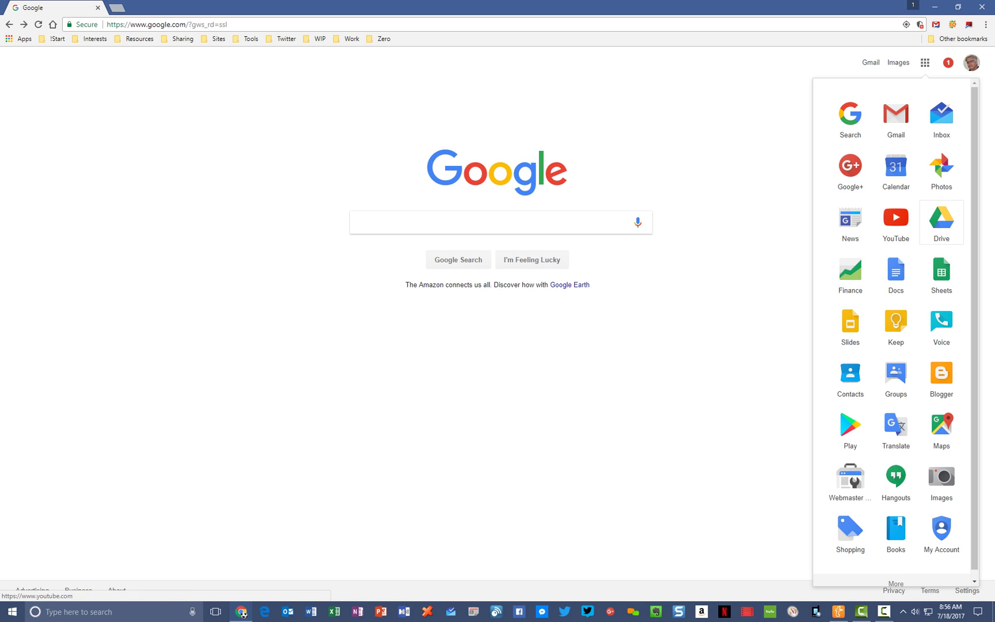
Open Google News from the Google apps and search it for "World Cup".
click(896, 583)
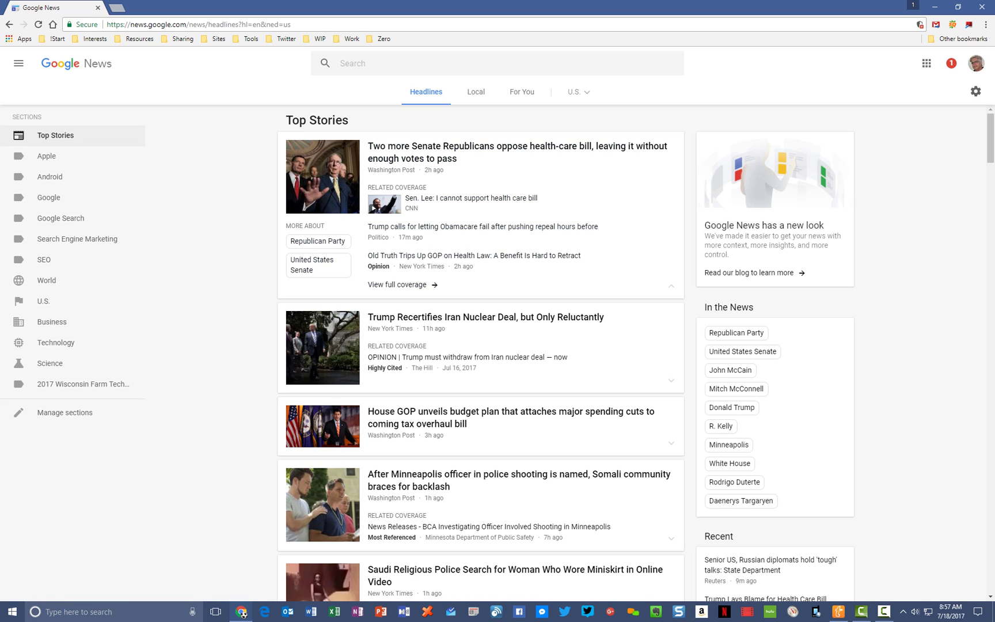
click(391, 63)
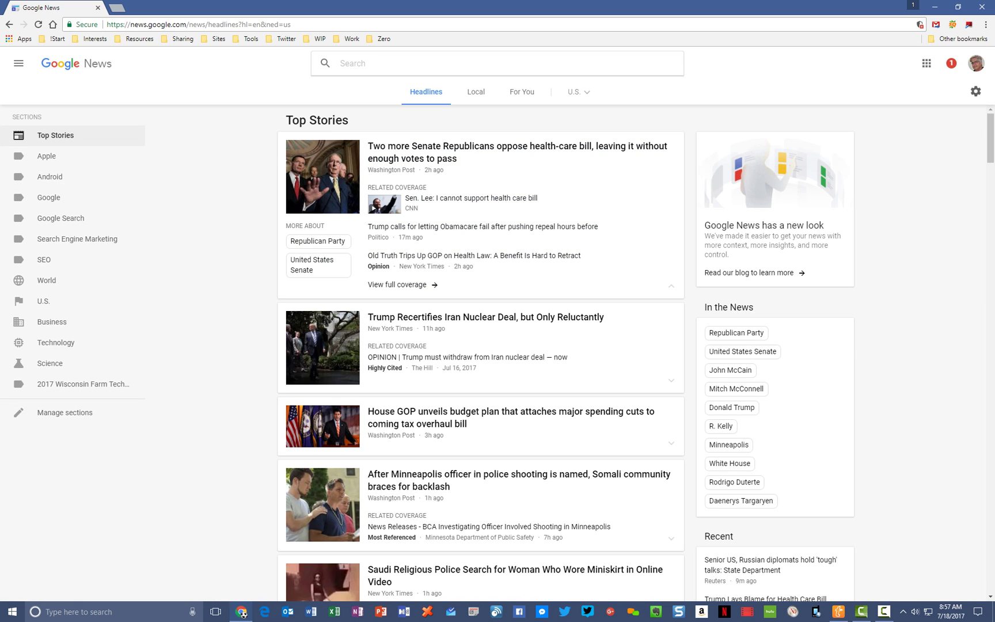
text(world)
key(BackSpace)
key(BackSpace)
key(BackSpace)
key(BackSpace)
key(BackSpace)
text(Wor)
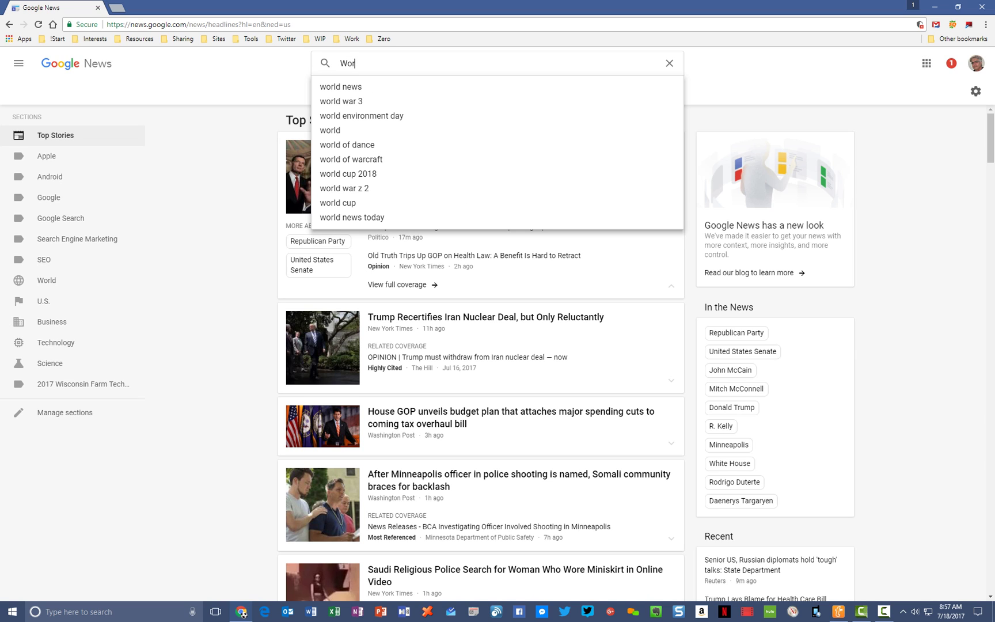
text(ld Cup)
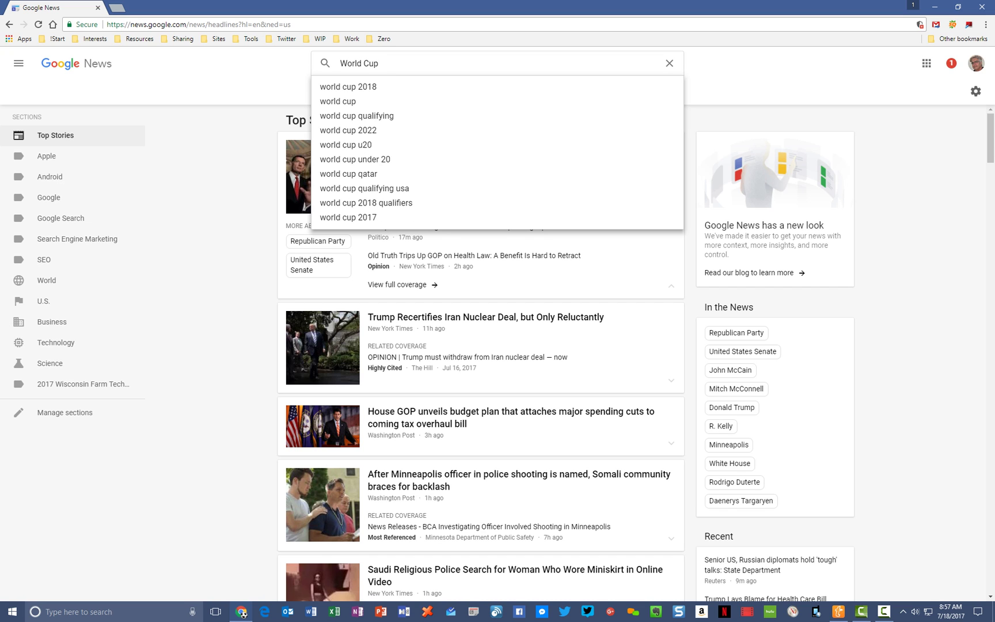
key(Return)
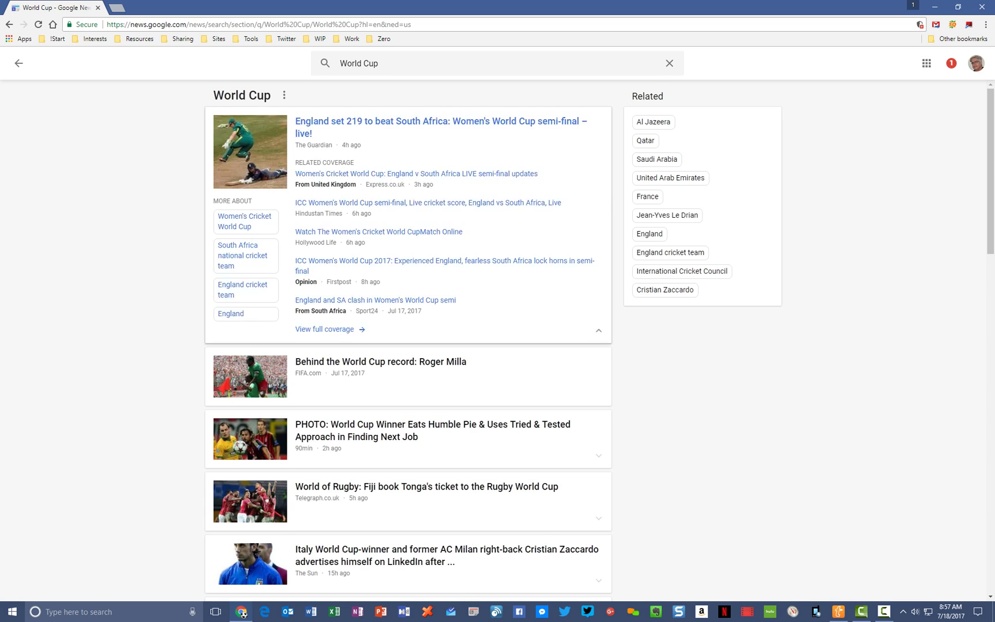
Look through the World Cup search results and add the topic as a new headlines section.
scroll(407, 340, down, 7)
scroll(403, 196, down, 8)
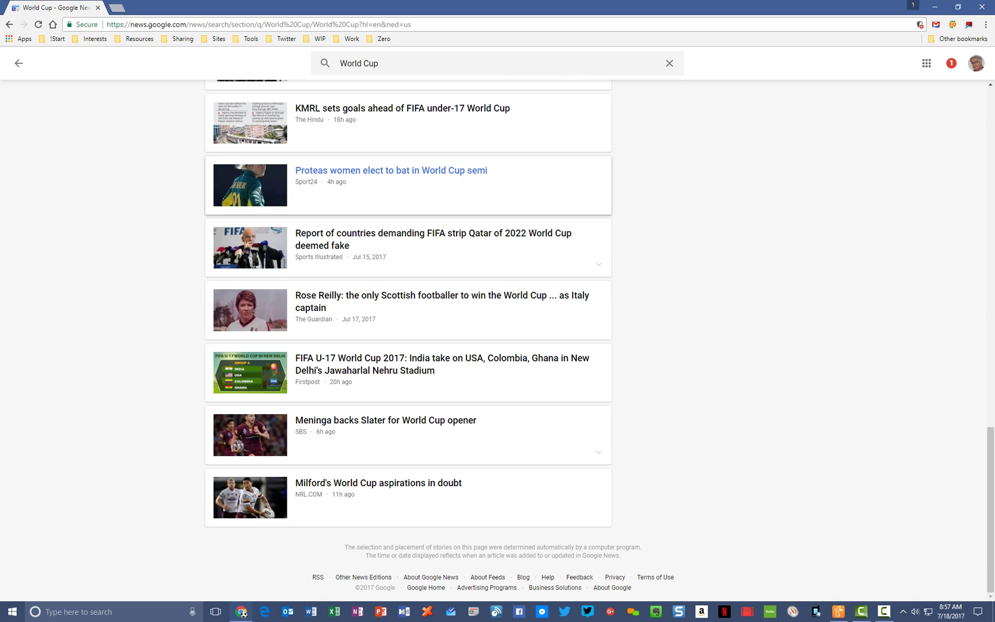
scroll(403, 196, up, 16)
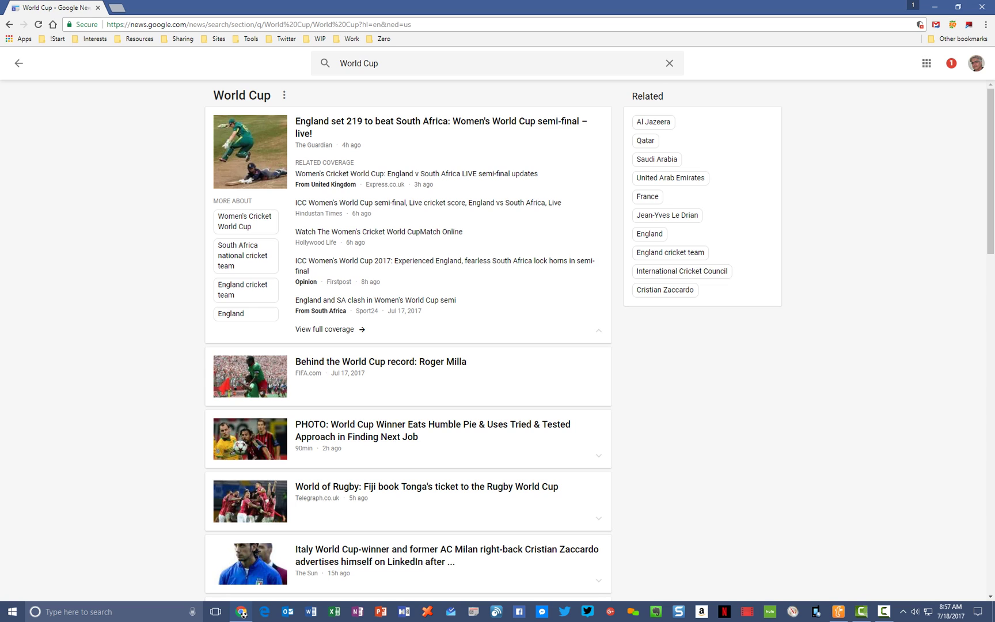
click(283, 95)
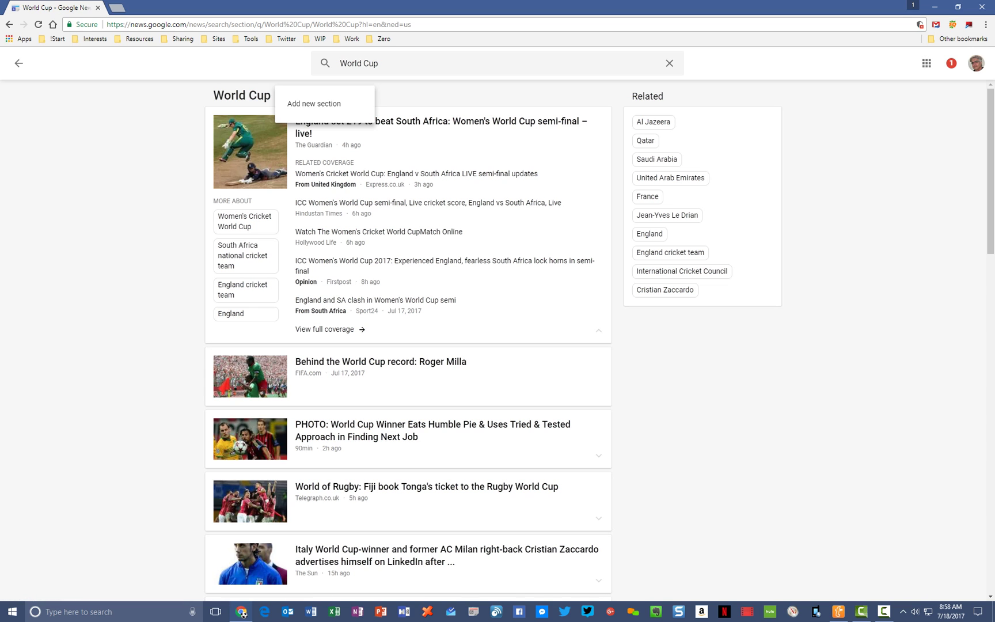
click(313, 103)
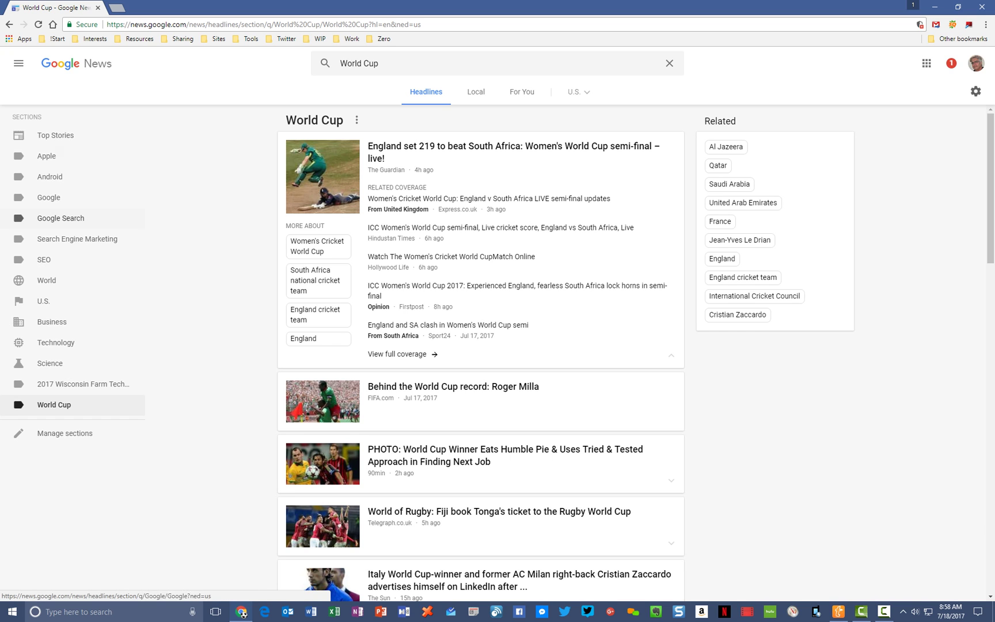
Review the Manage sections settings with the active and hidden headline sections, and return to the headlines.
click(58, 433)
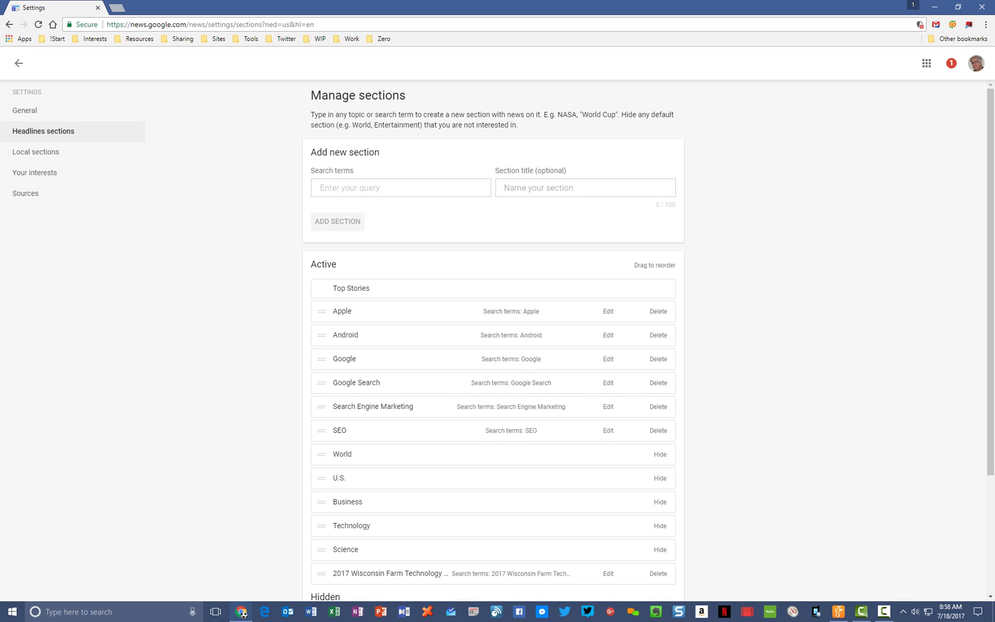
scroll(493, 346, down, 2)
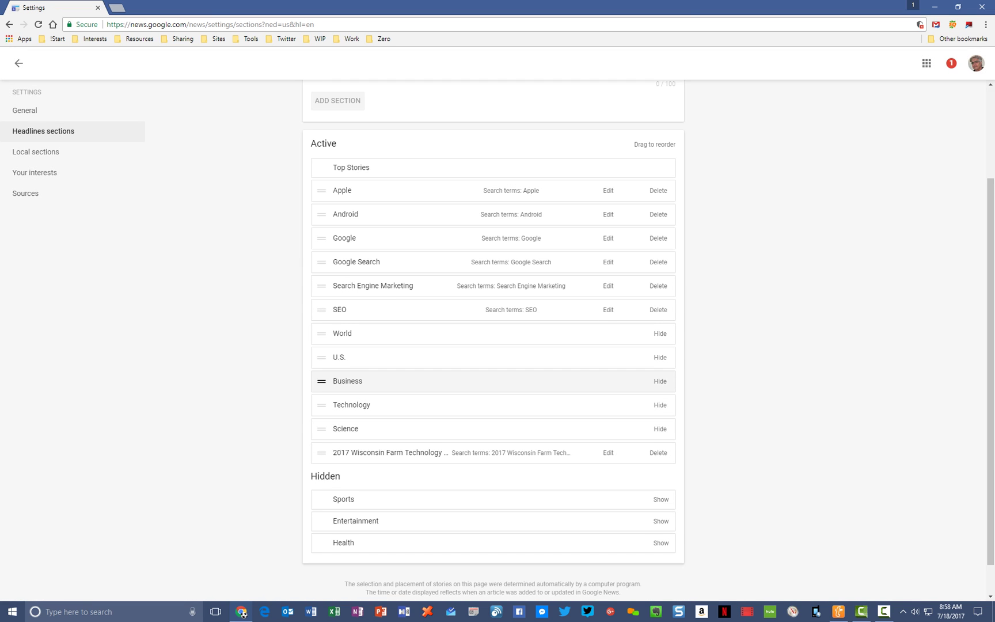
scroll(494, 404, up, 2)
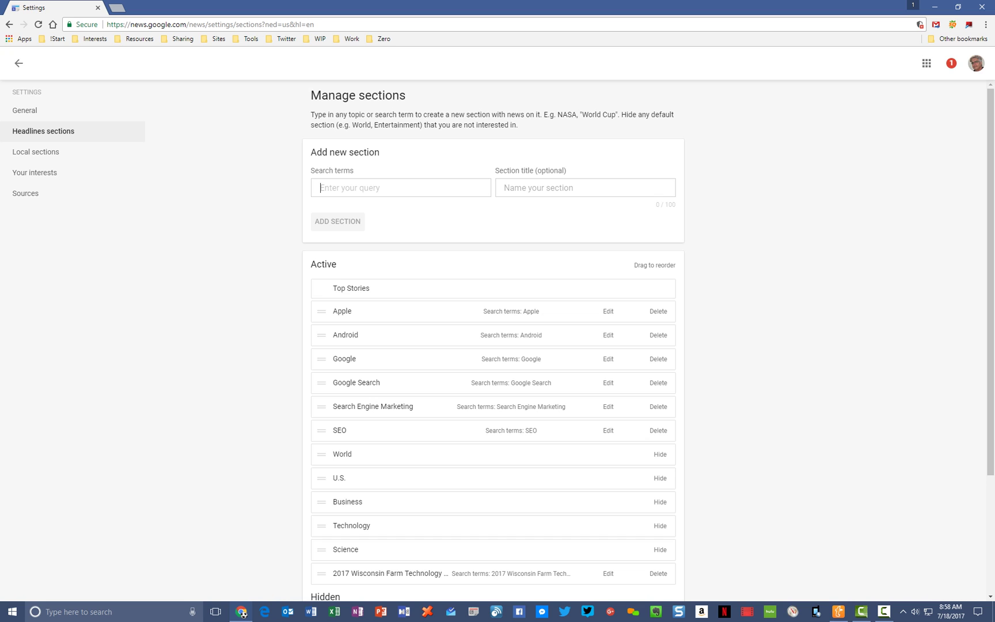
click(19, 63)
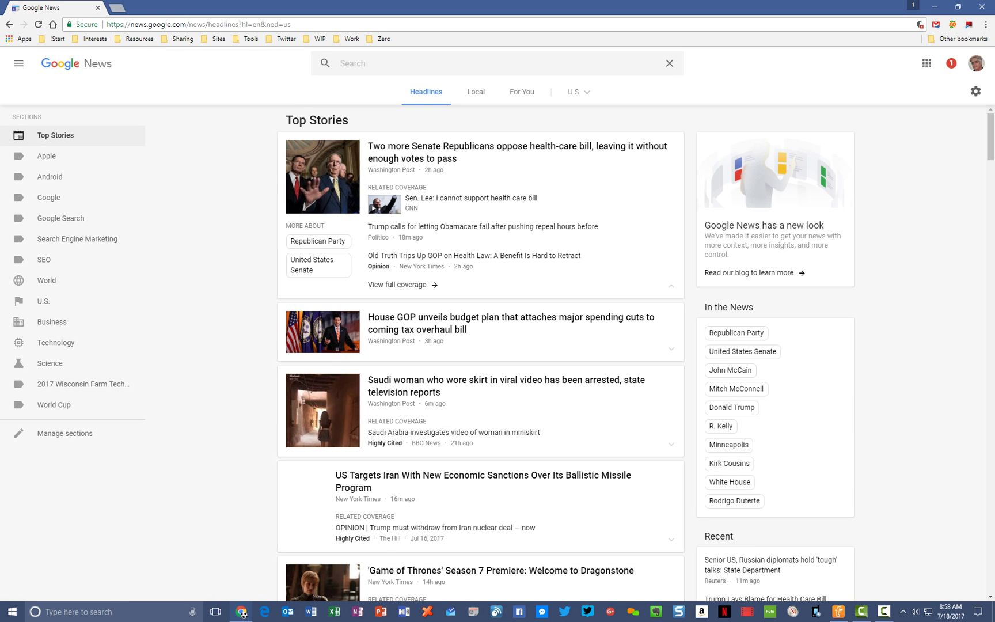
View the local news for Kewaunee County, check the Manage locations settings, and return to the local news.
click(475, 92)
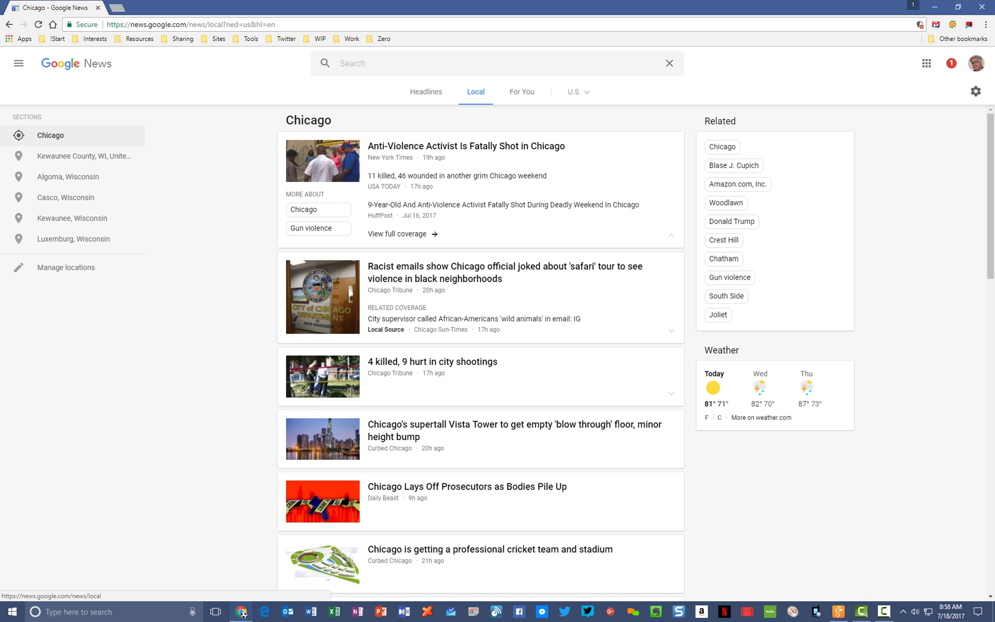
click(101, 156)
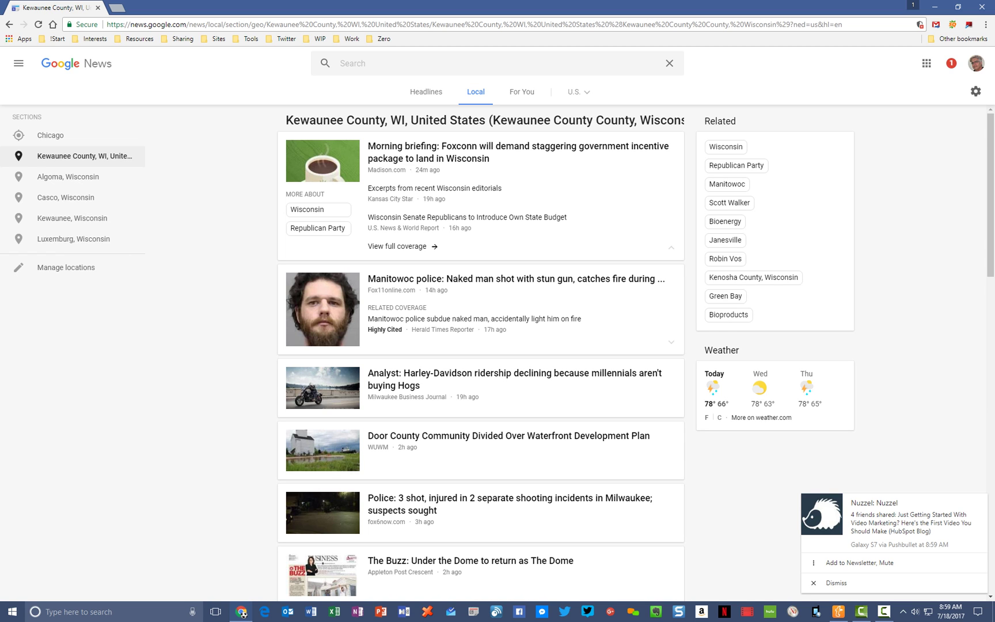
click(66, 268)
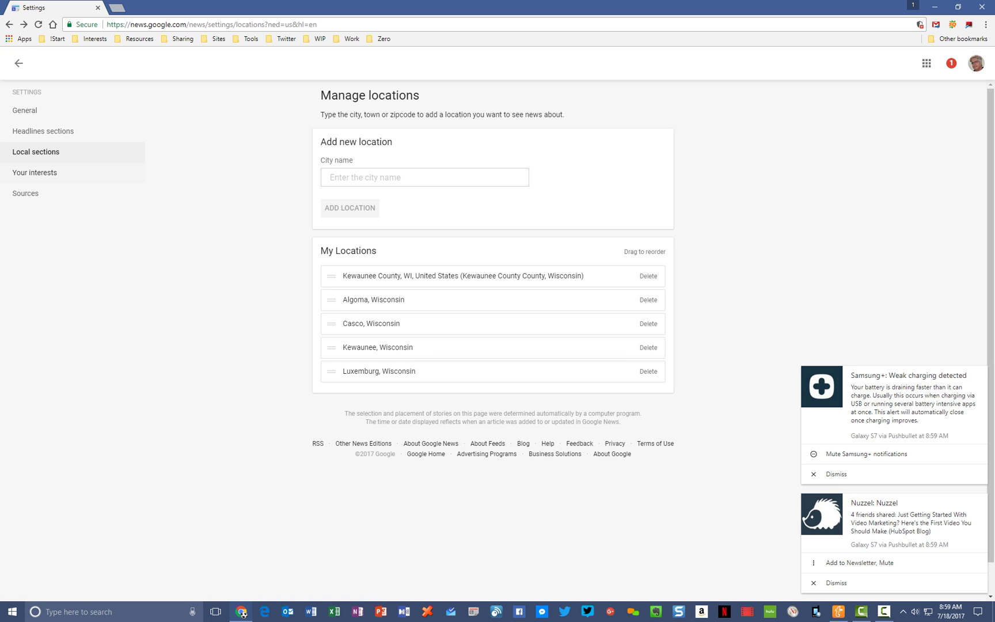
click(18, 63)
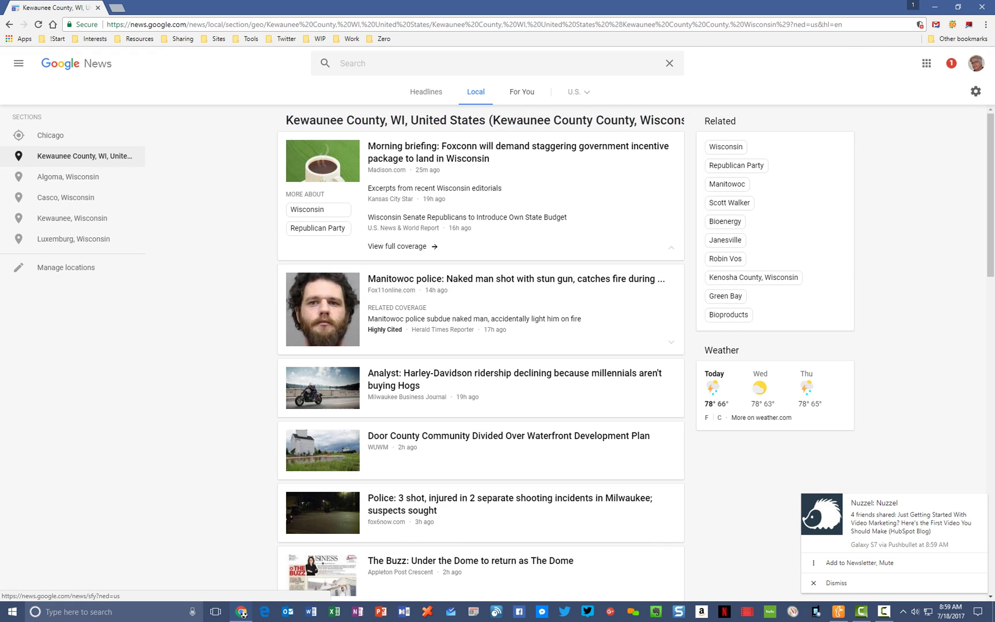
Open the For You feed and go through its suggested stories one after another.
click(522, 92)
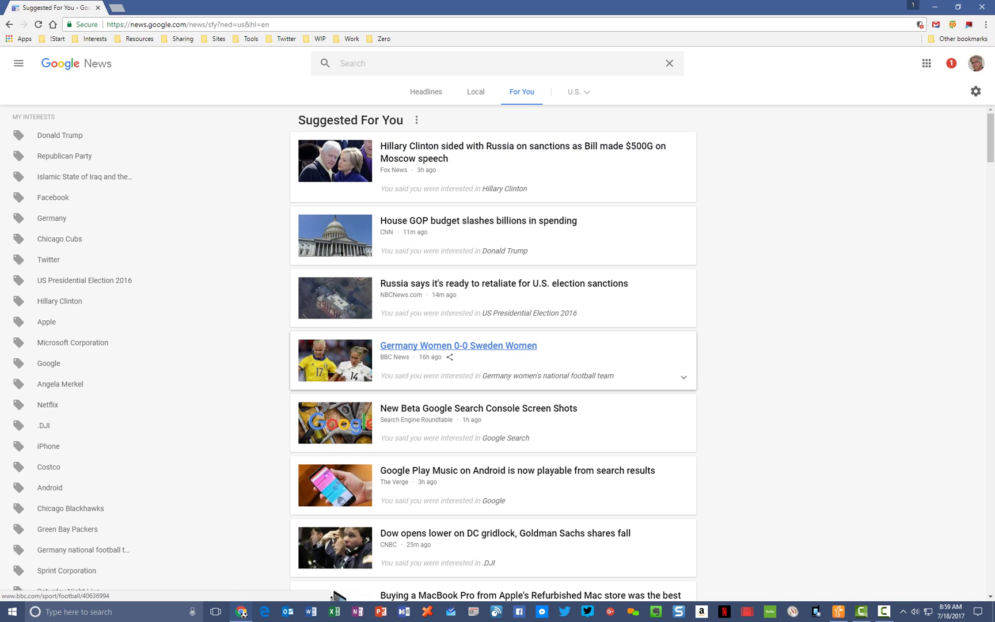
scroll(494, 357, down, 2)
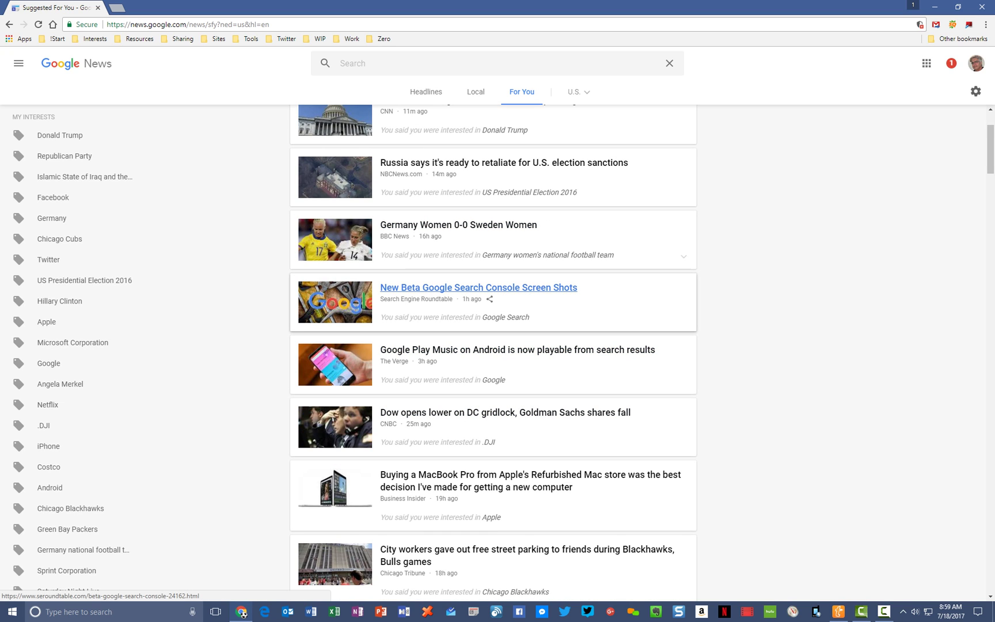
key(j)
key(j)
key(j)
key(k)
key(k)
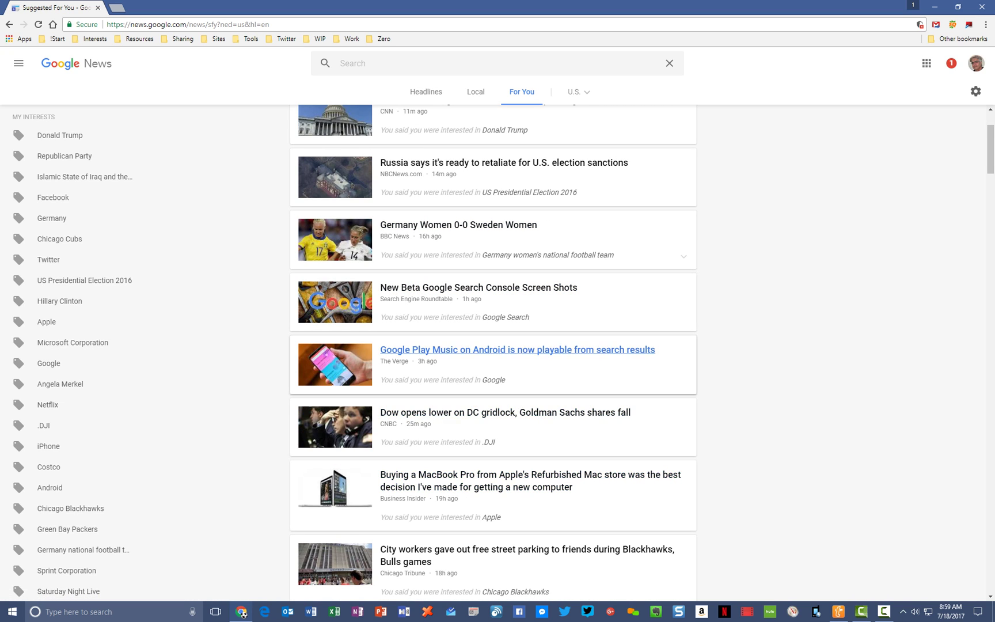
key(k)
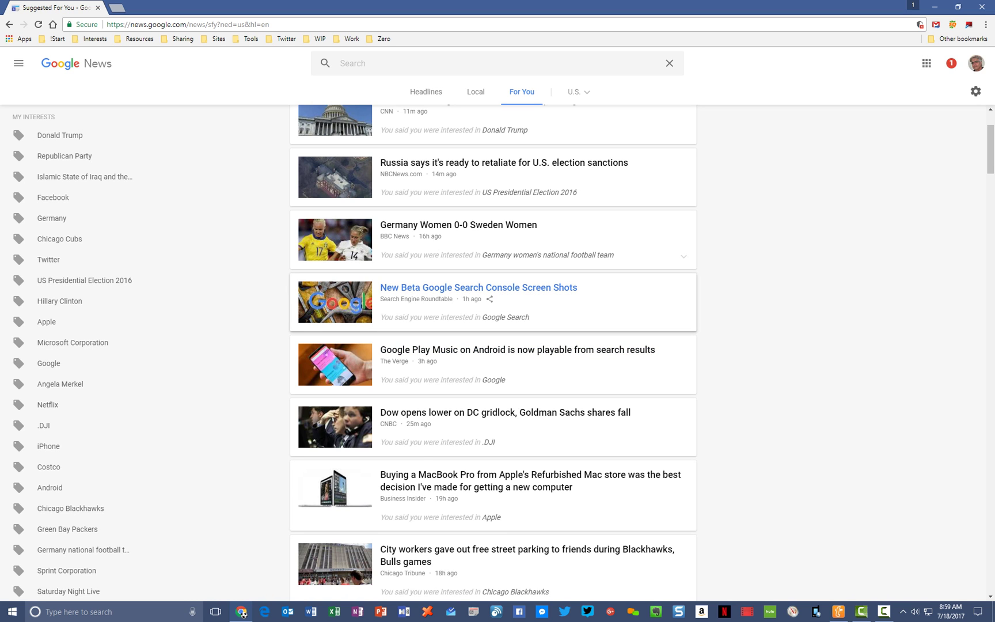
key(j)
key(j)
key(j)
key(j)
key(j)
key(j)
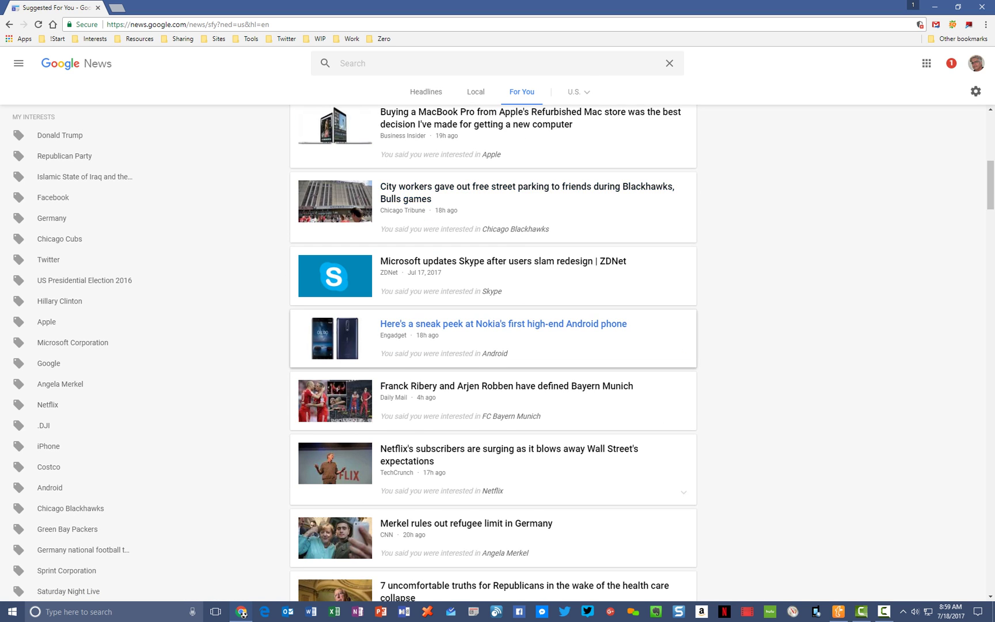
key(j)
key(j)
key(j)
key(j)
key(j)
key(j)
key(j)
key(j)
key(j)
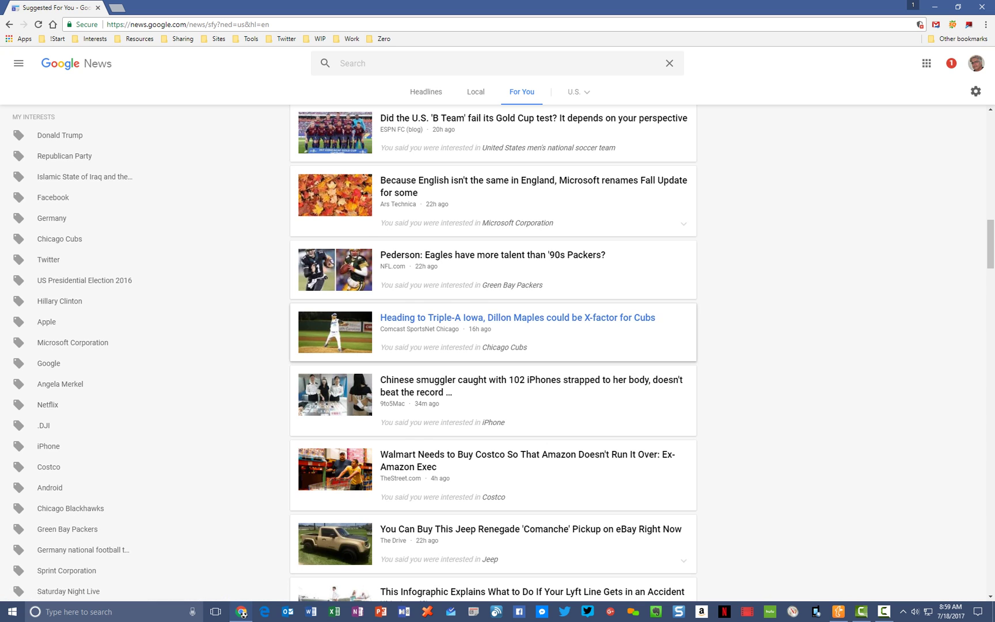
key(j)
key(j)
key(j)
key(j)
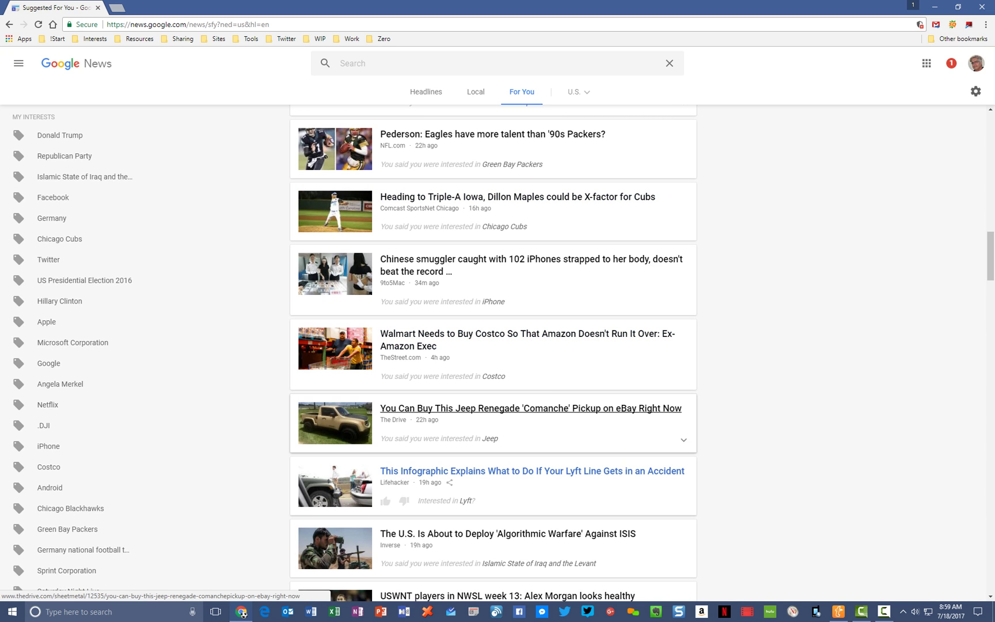
key(k)
key(j)
key(j)
key(j)
key(j)
key(j)
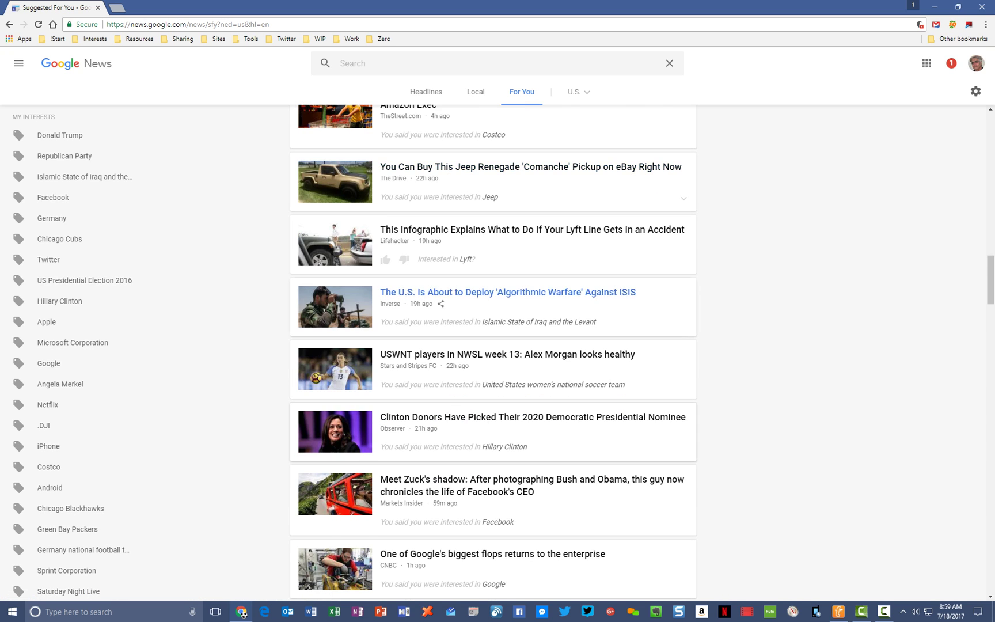
key(j)
key(j)
key(j)
key(j)
key(j)
key(j)
key(j)
key(j)
key(j)
key(j)
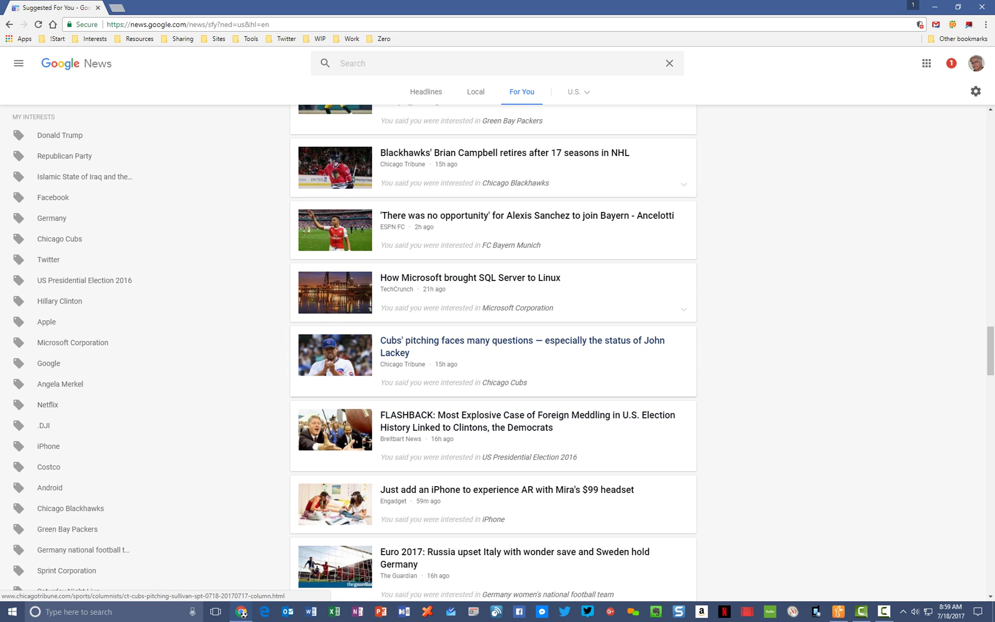
Review the Manage interests settings with the liked and disliked topics, and return to the suggested stories.
scroll(493, 357, down, 7)
scroll(52, 429, down, 10)
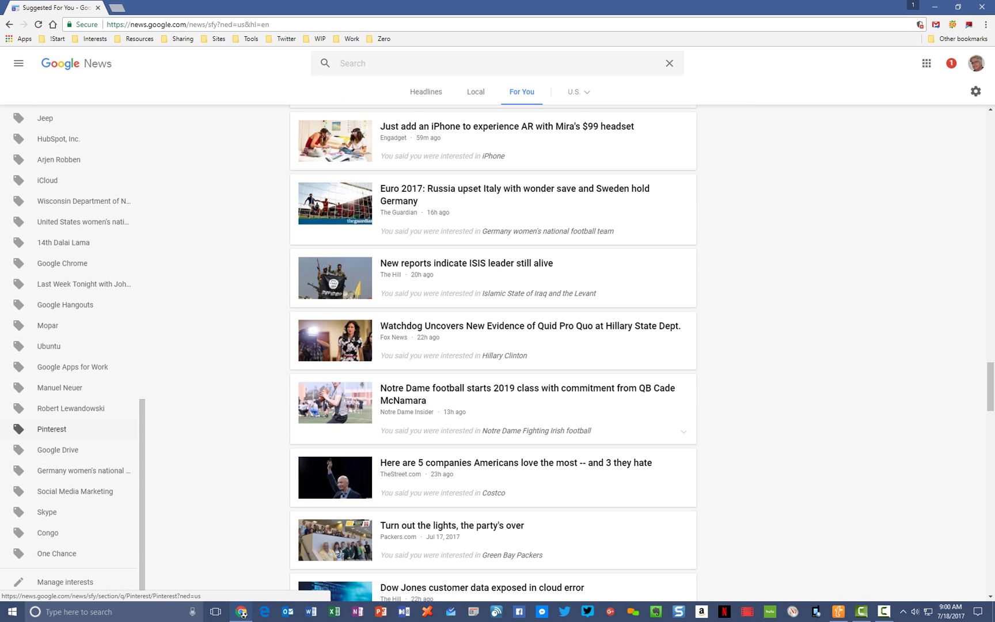
click(57, 582)
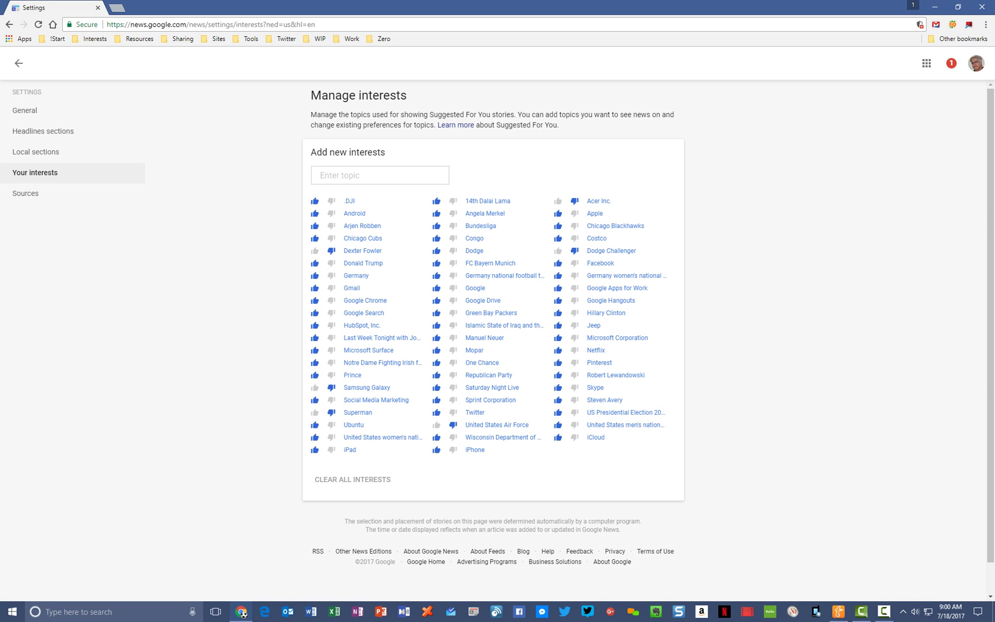
click(9, 25)
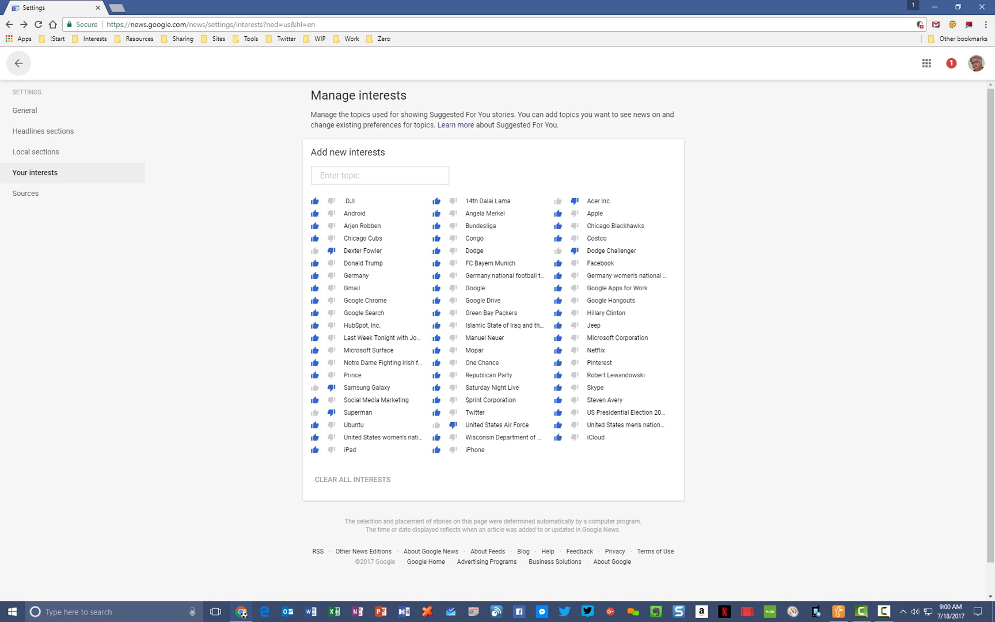
click(18, 62)
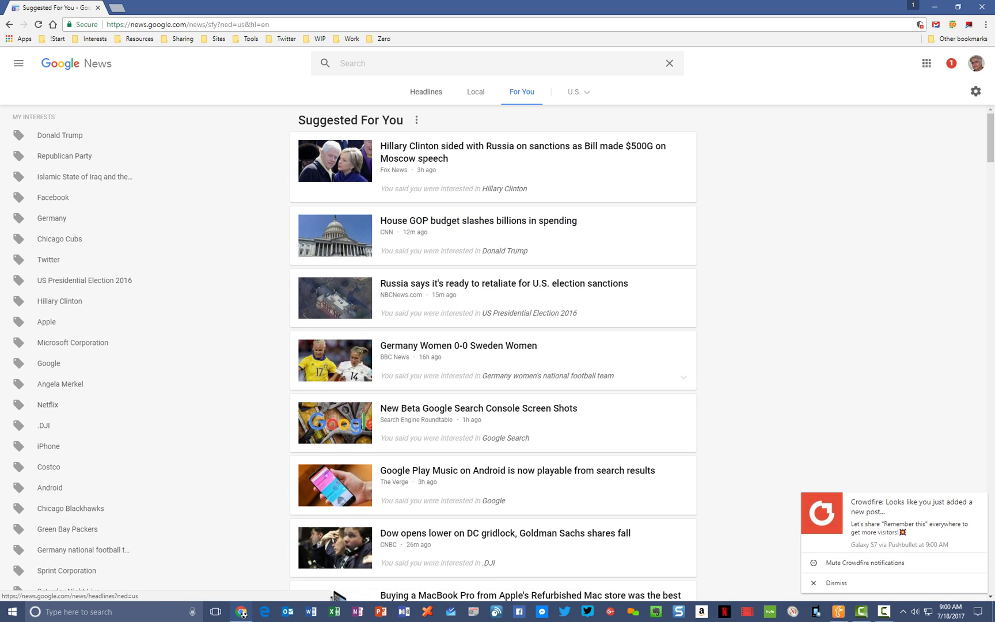
Switch the headlines to the Germany (Deutschland) edition, look through them, and open that edition's local news.
click(426, 92)
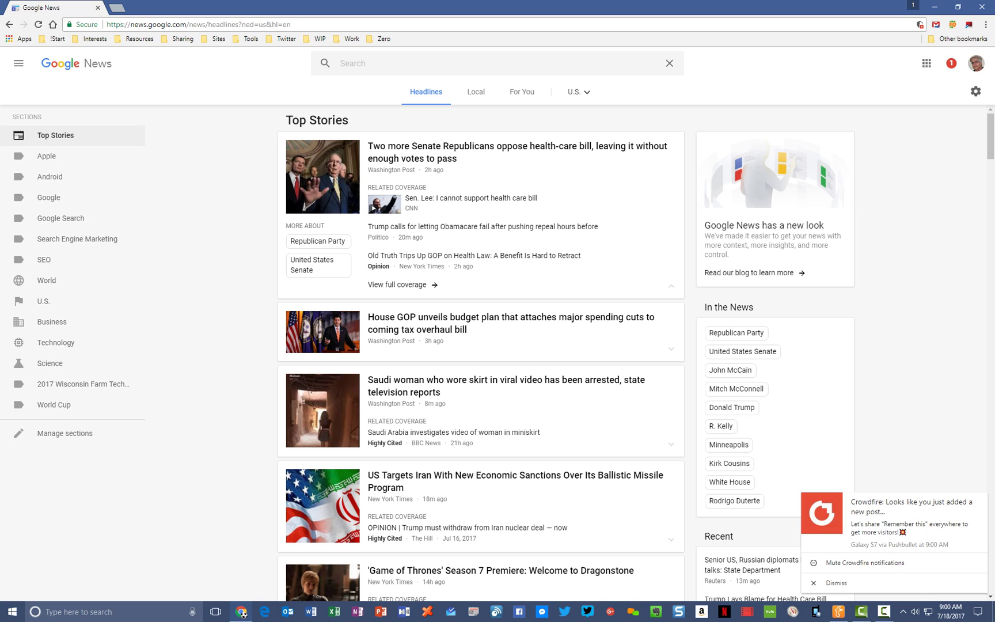
click(580, 92)
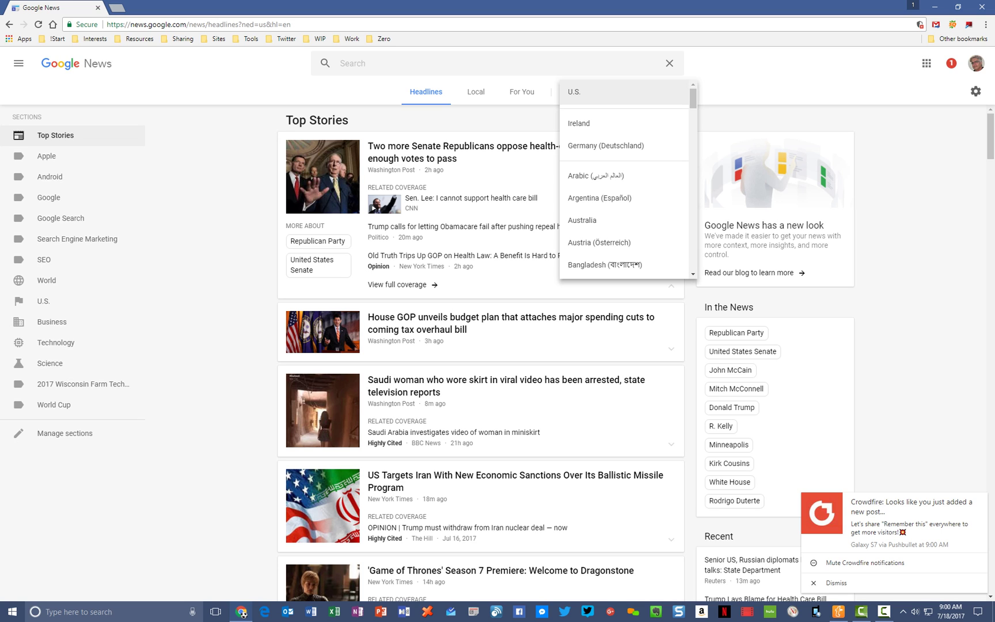
click(606, 146)
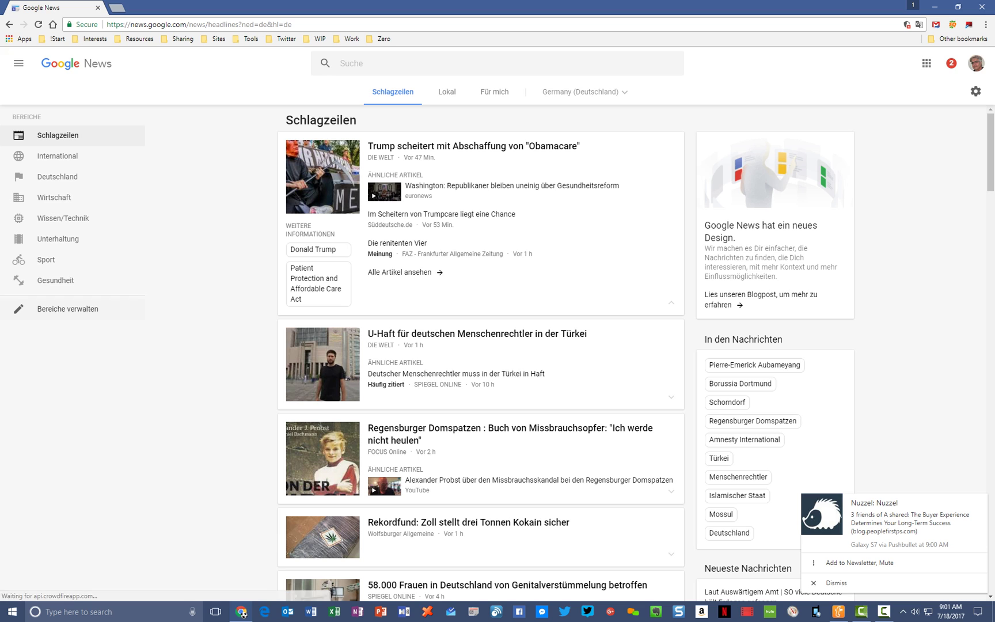
scroll(481, 352, down, 6)
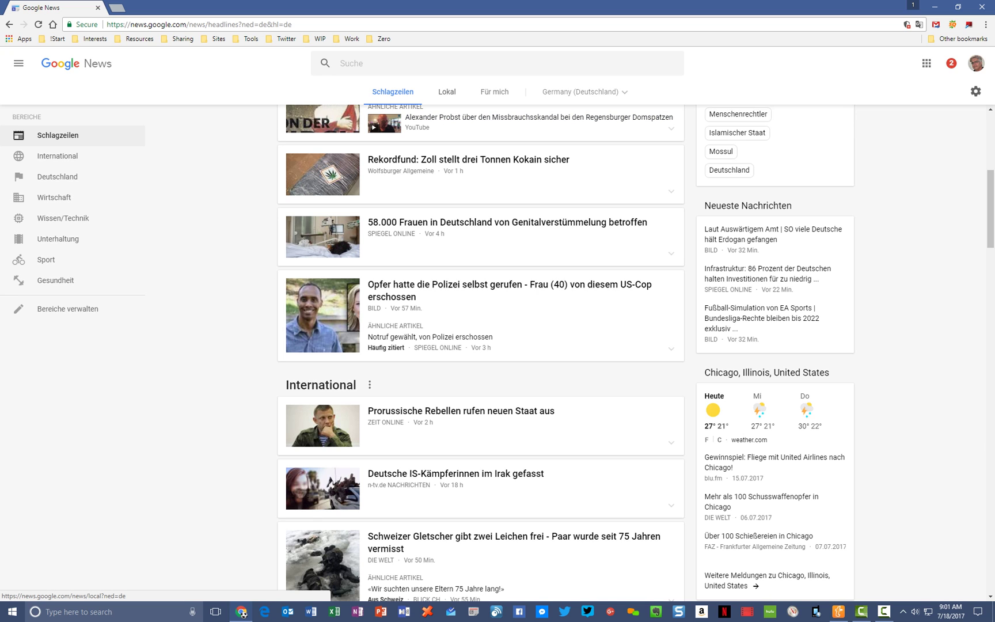
click(447, 92)
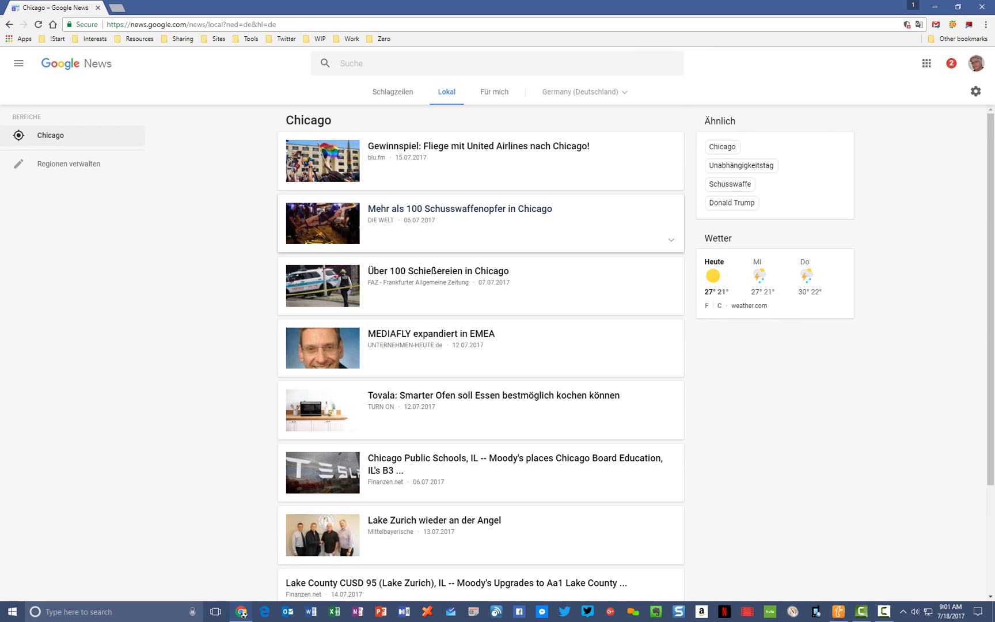
Look through the German edition's local stories for Chicago, and open that edition's personalised feed (Für mich).
scroll(480, 219, down, 3)
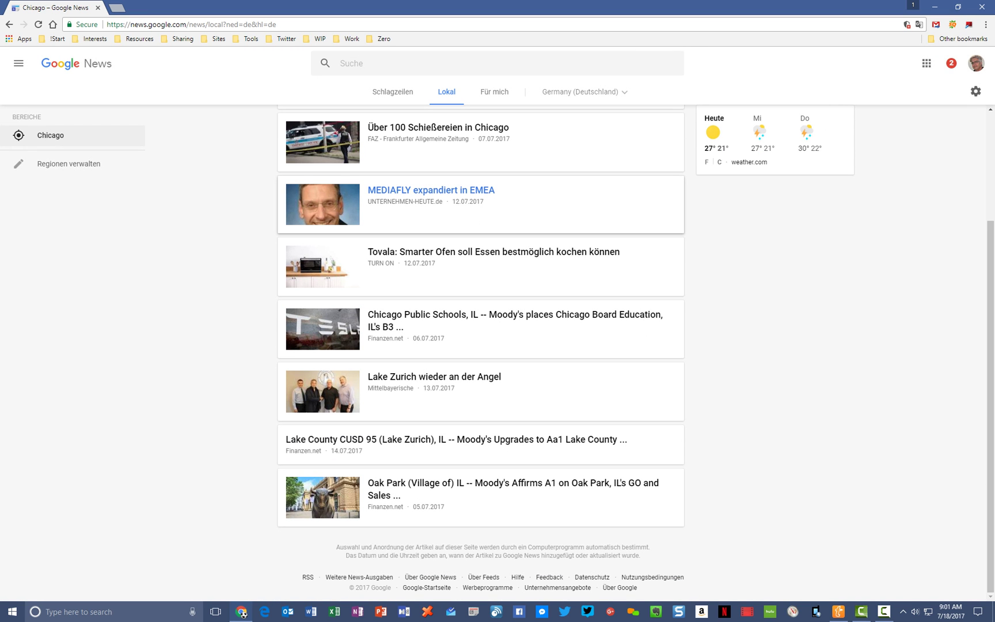
scroll(481, 218, up, 3)
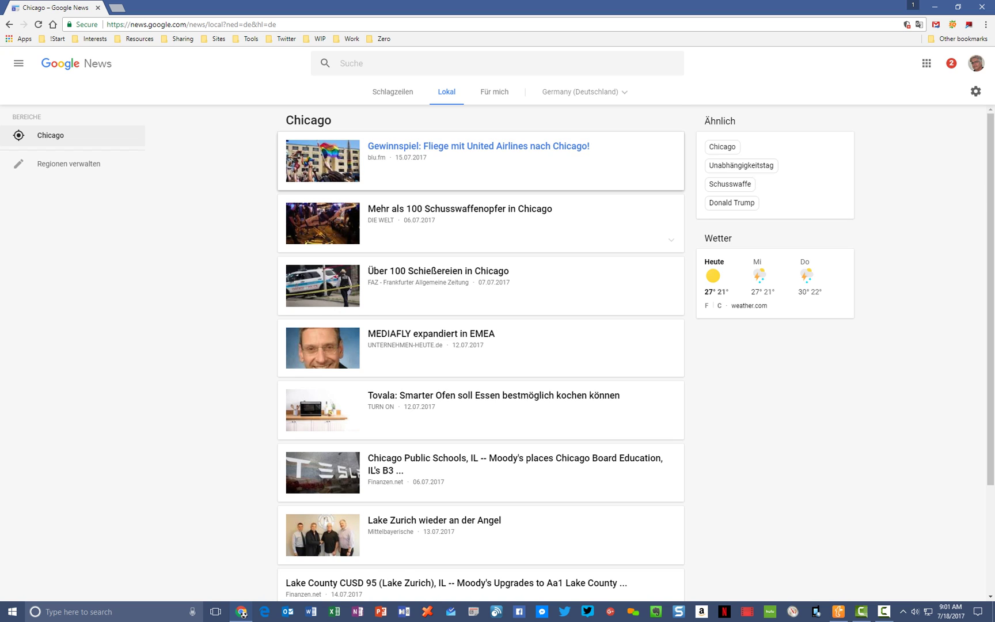
scroll(460, 152, down, 2)
scroll(461, 153, up, 2)
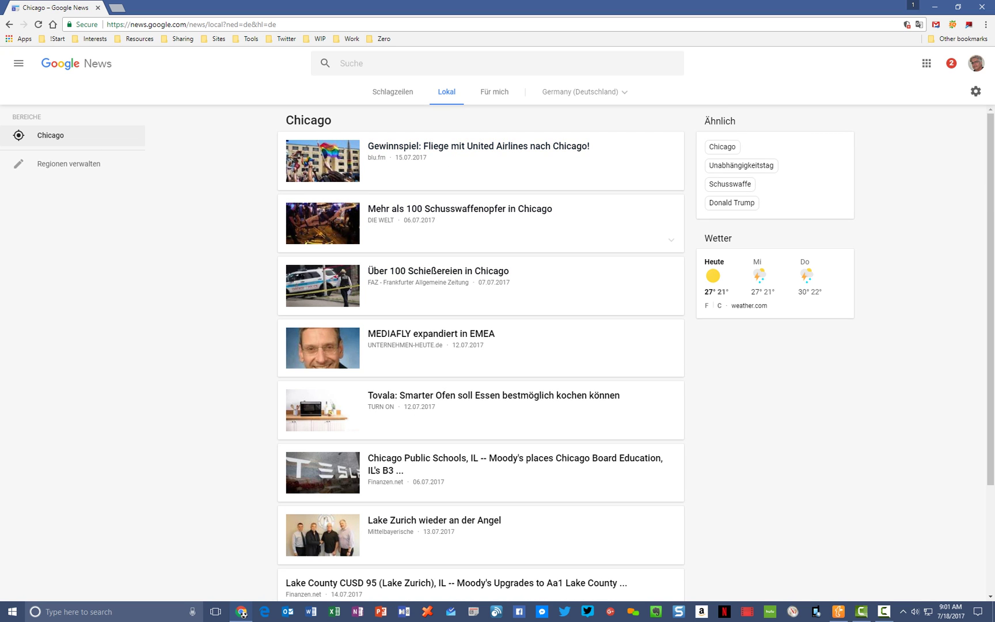
click(494, 91)
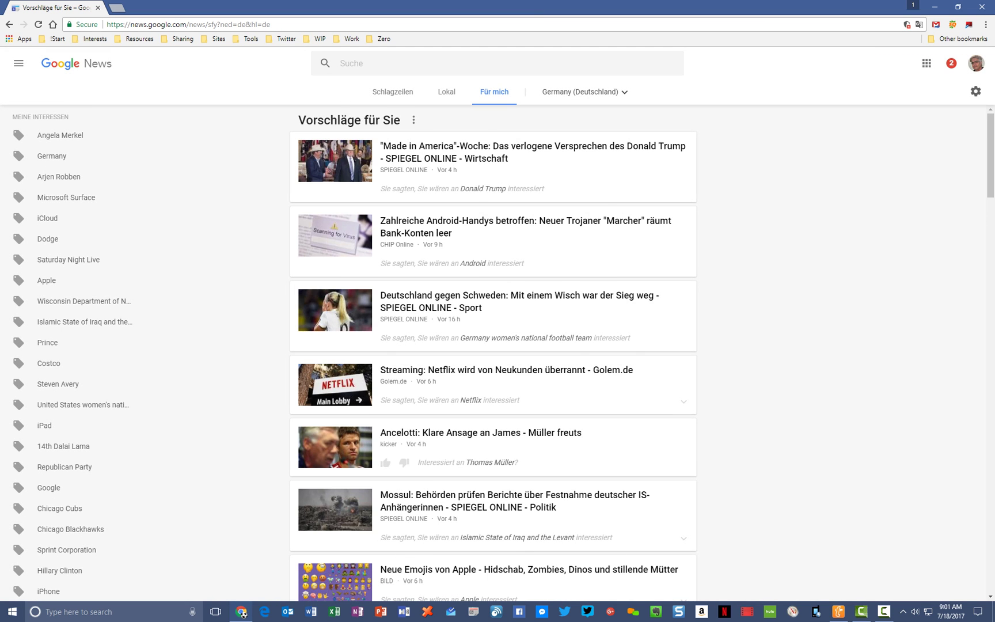
Switch the news edition from Germany (Deutschland) to Australia.
click(585, 92)
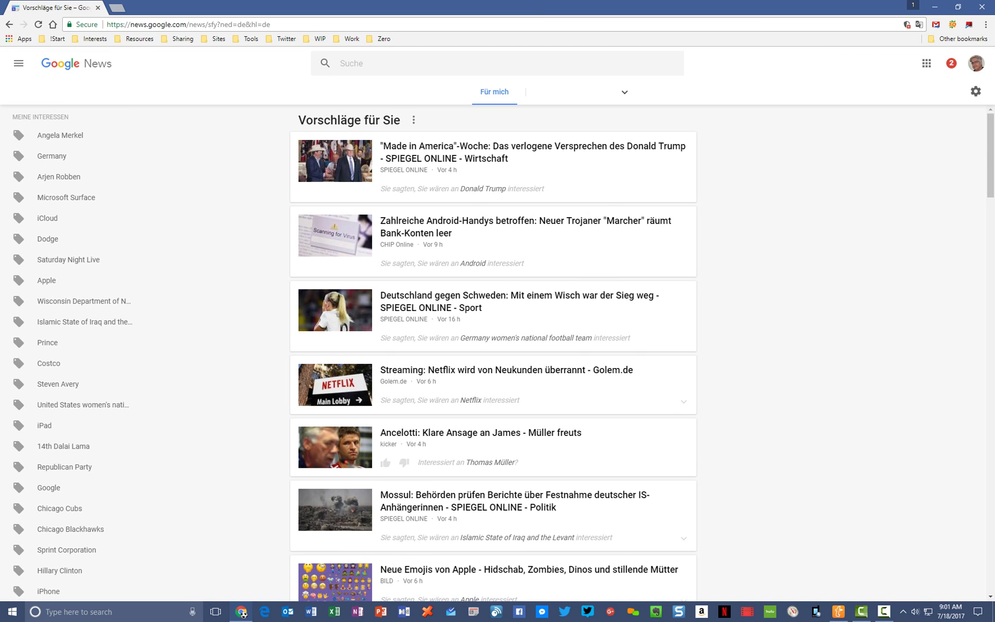
key(Down)
key(Down)
key(Down)
key(Down)
key(Down)
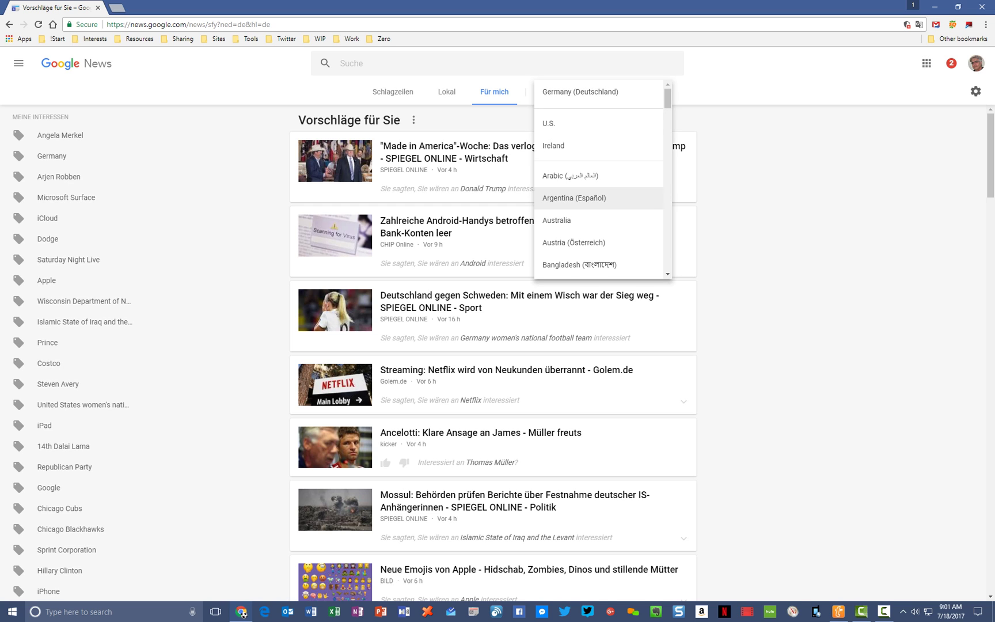
key(Return)
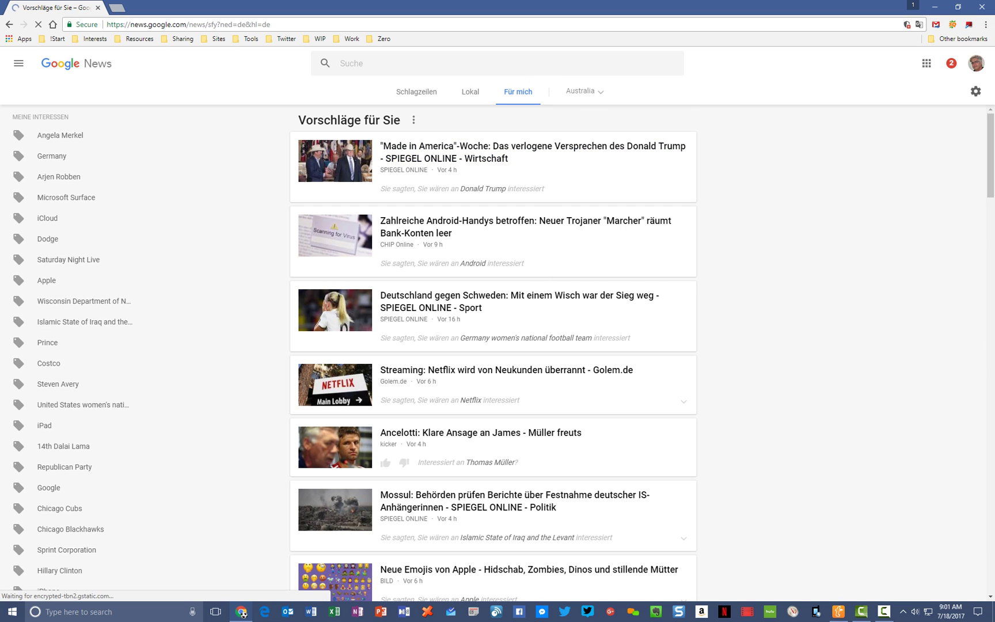